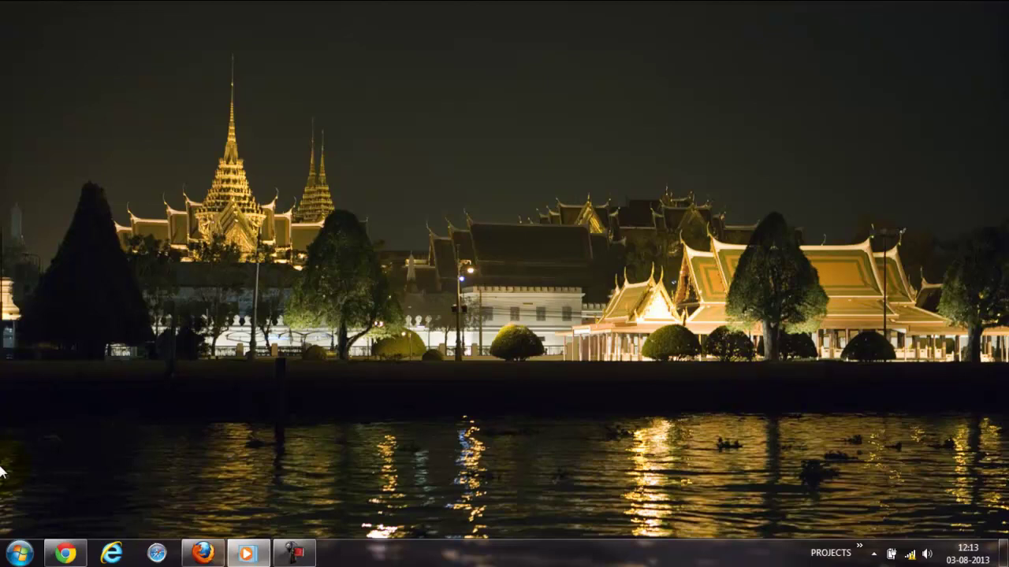
- Launch CorelDRAW X5 by searching 'corel' from the Windows Start menu
left_click(17, 553)
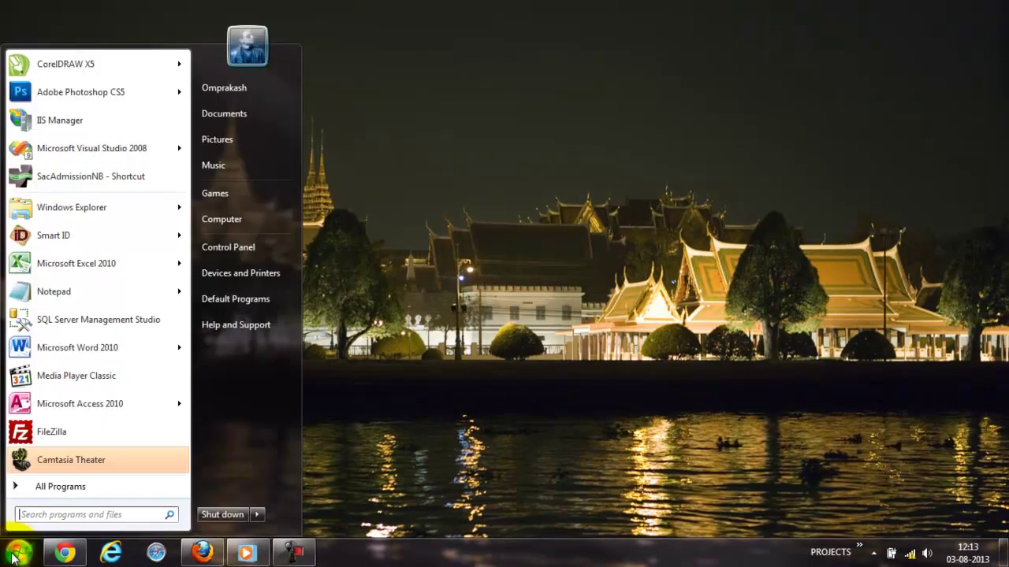
left_click(60, 514)
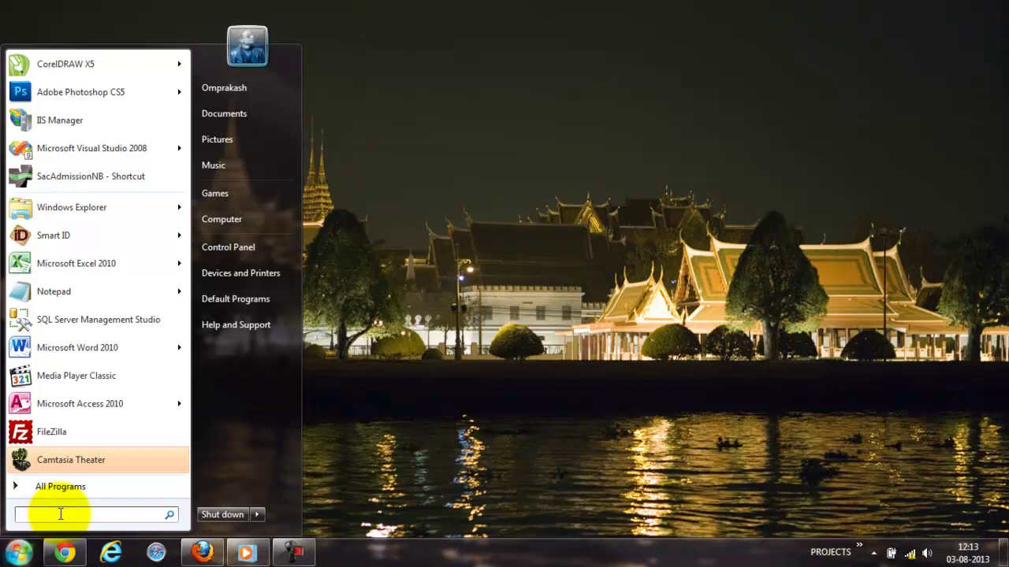
type("cor")
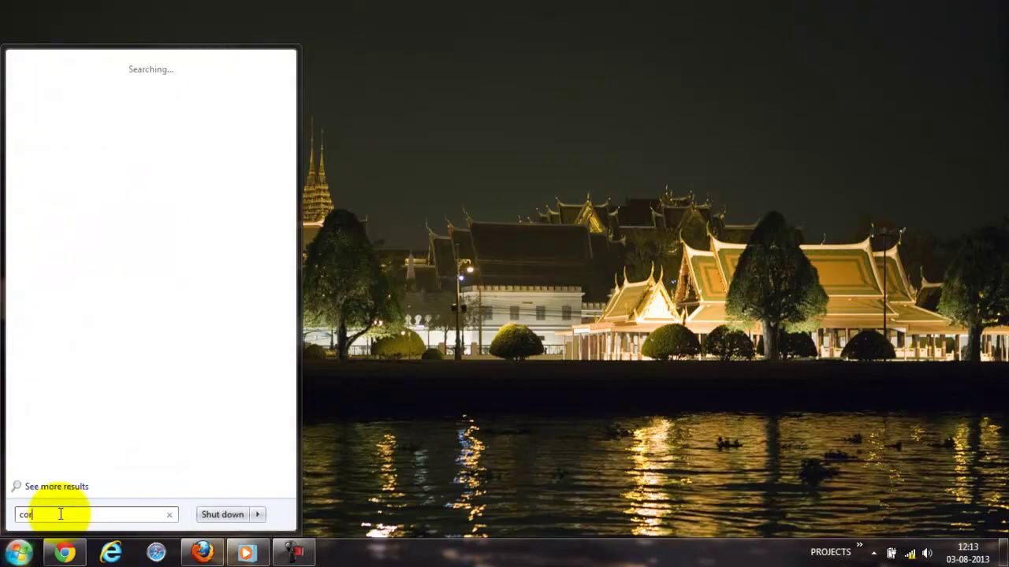
type("el")
key("Return")
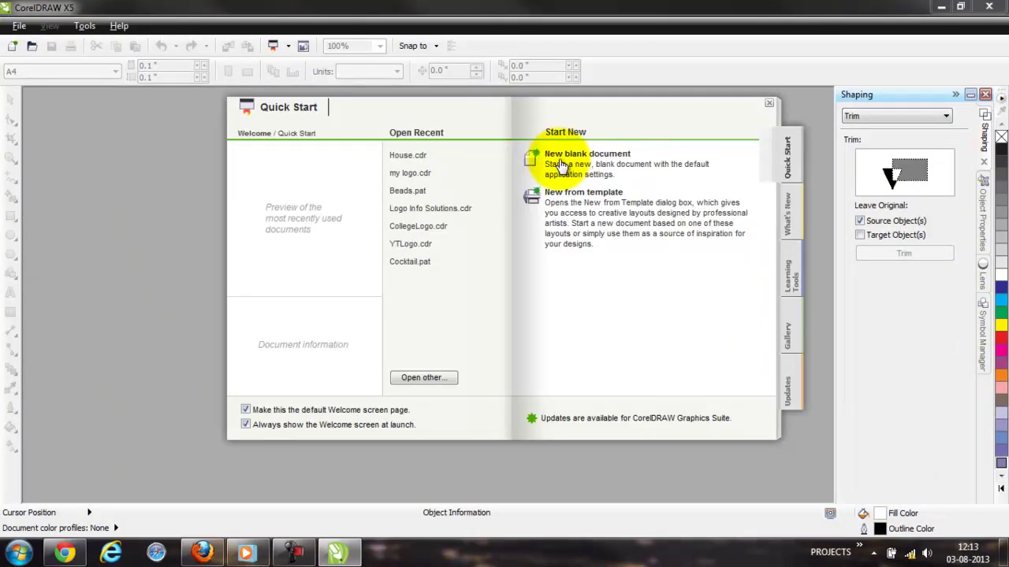
- Create a new blank document with the default A4 settings
left_click(557, 157)
left_click(491, 408)
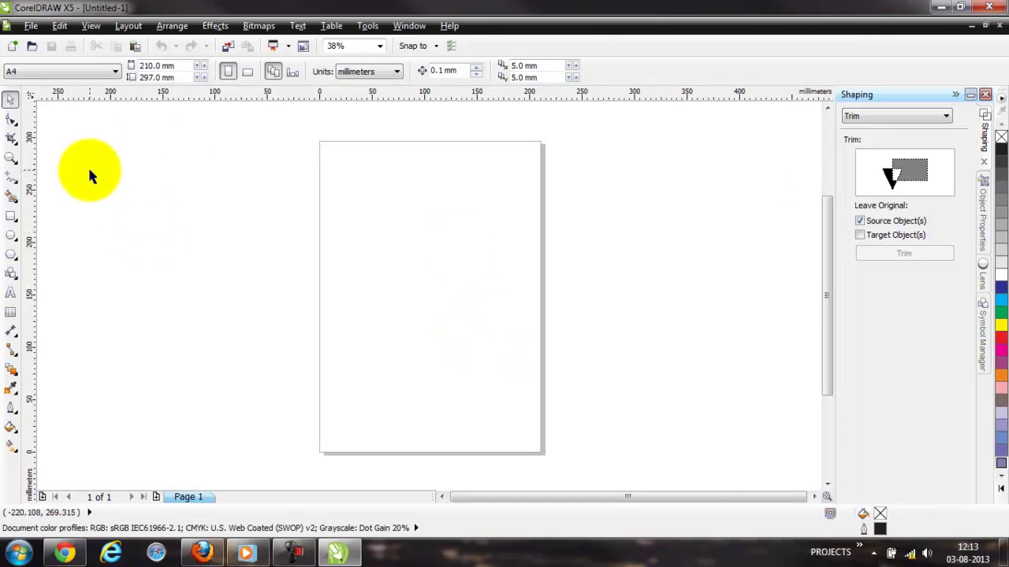
- Draw a rectangle about 116 by 39 mm near the page top and reposition it
left_click(11, 215)
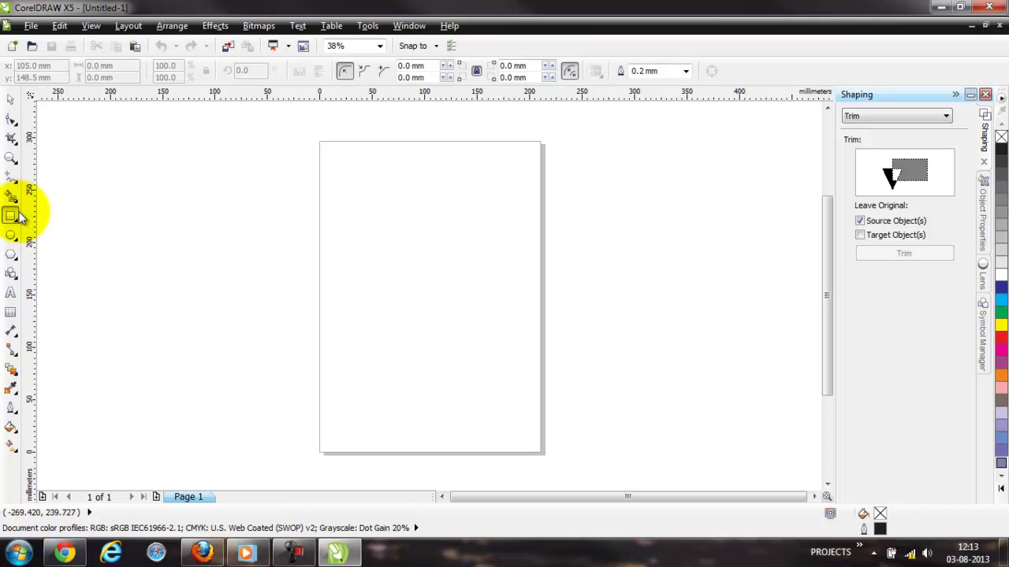
mouse_move(362, 180)
left_mouse_down()
mouse_move(468, 229)
mouse_move(483, 219)
left_mouse_up()
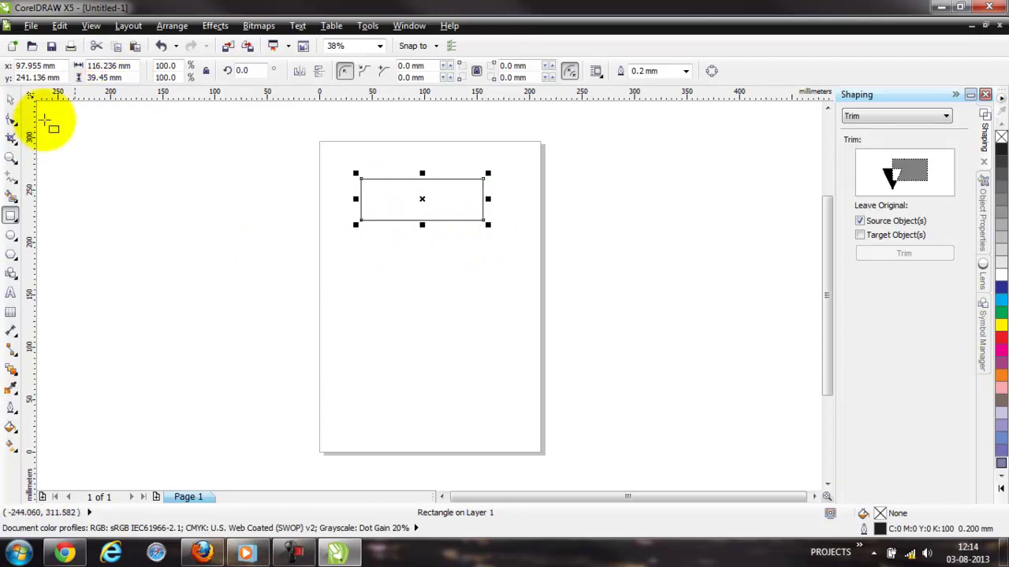
left_click(11, 99)
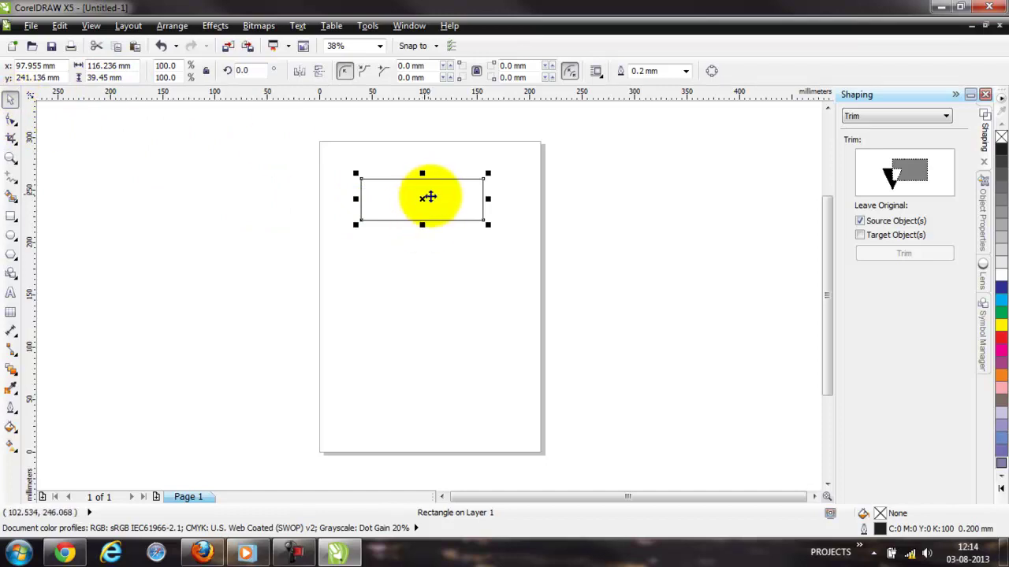
left_click_drag(426, 198, 432, 252)
left_click(428, 299)
left_click(425, 258)
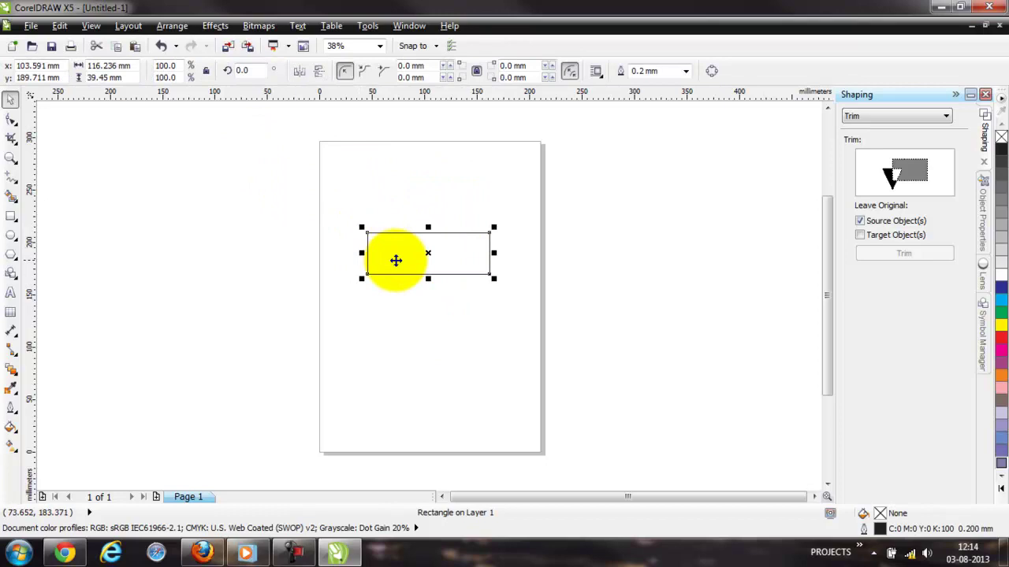
left_click_drag(396, 260, 373, 228)
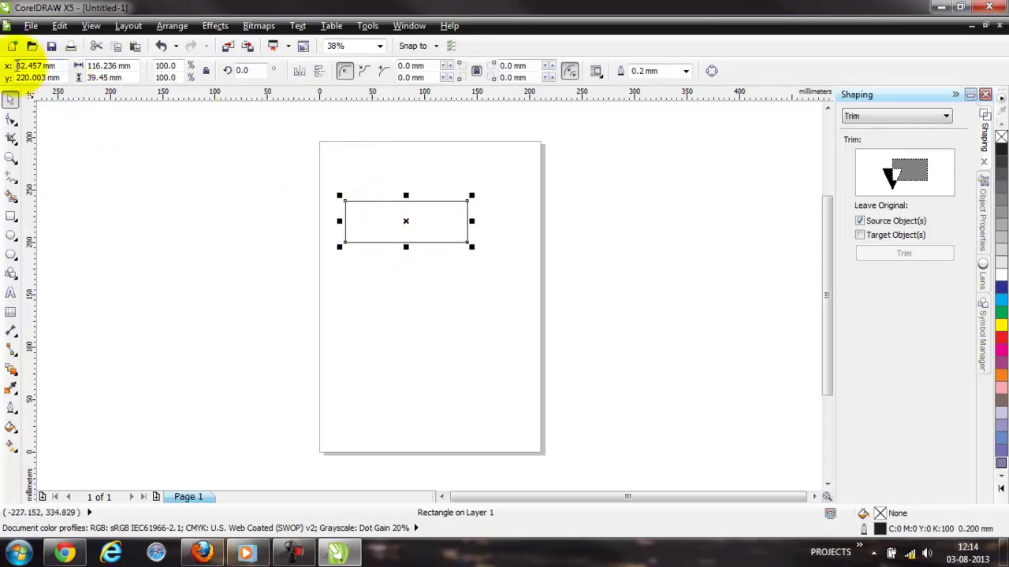
triple_click(35, 66)
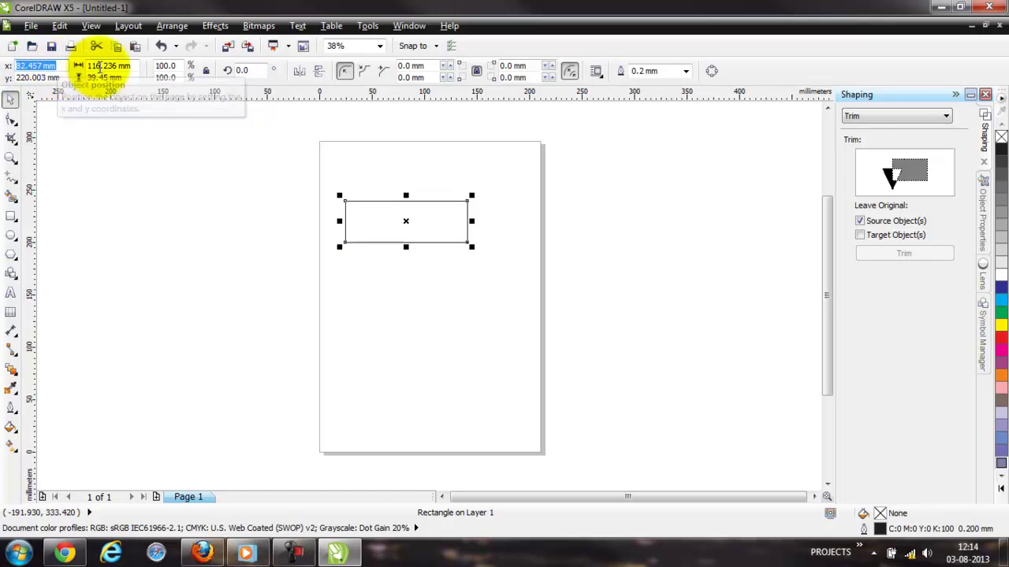
left_click_drag(100, 66, 120, 65)
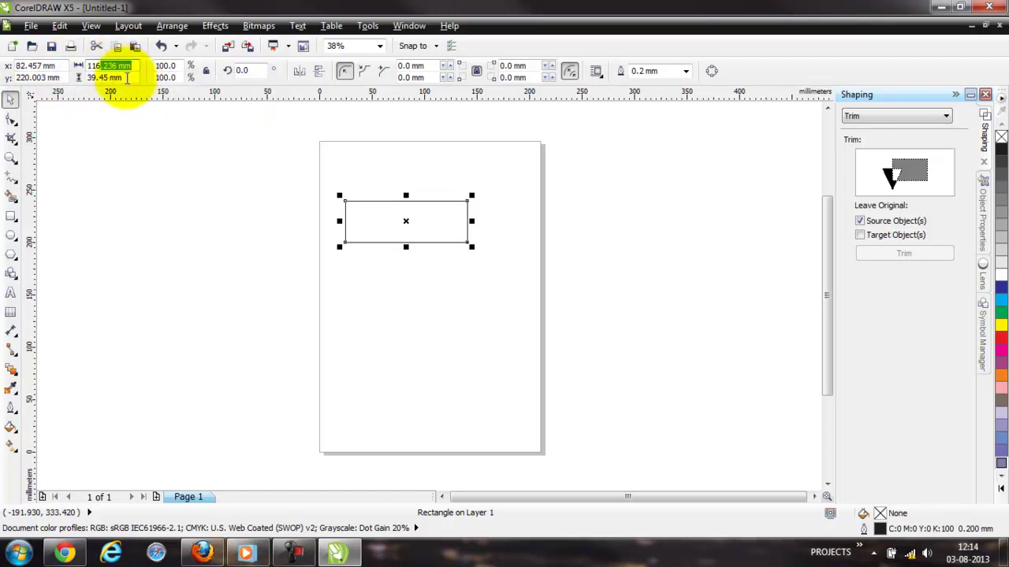
key("Tab")
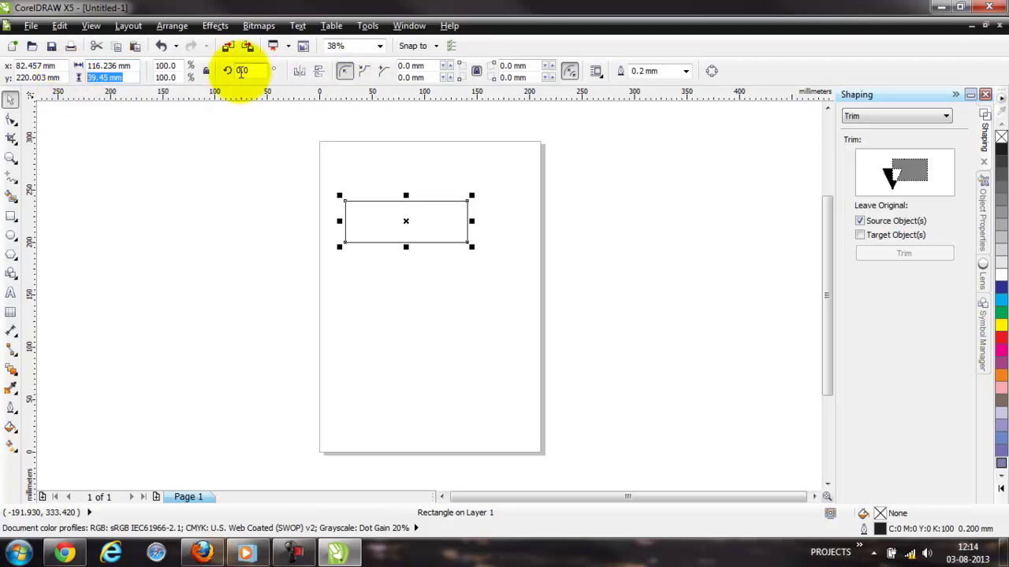
left_click(240, 70)
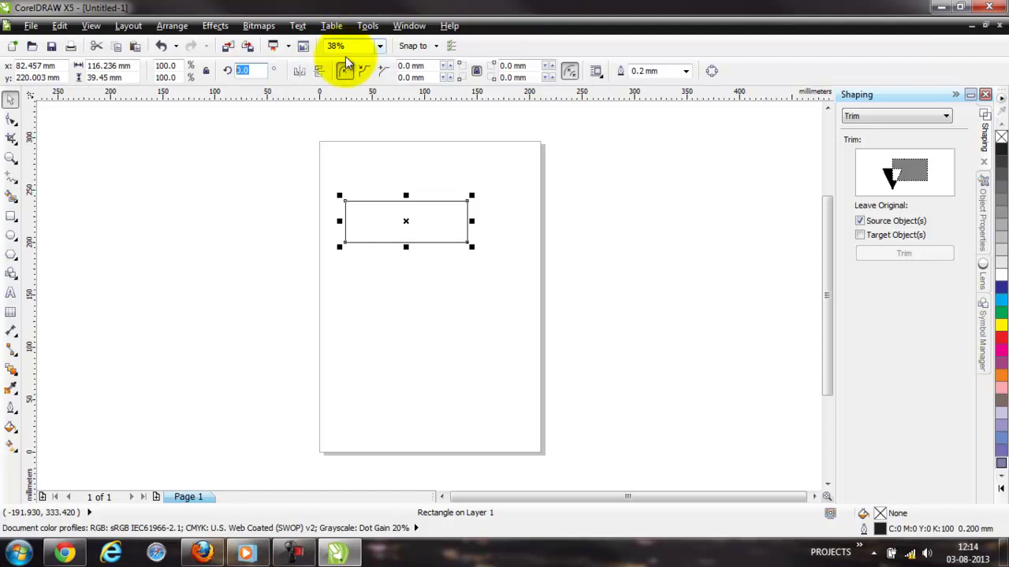
key("Tab")
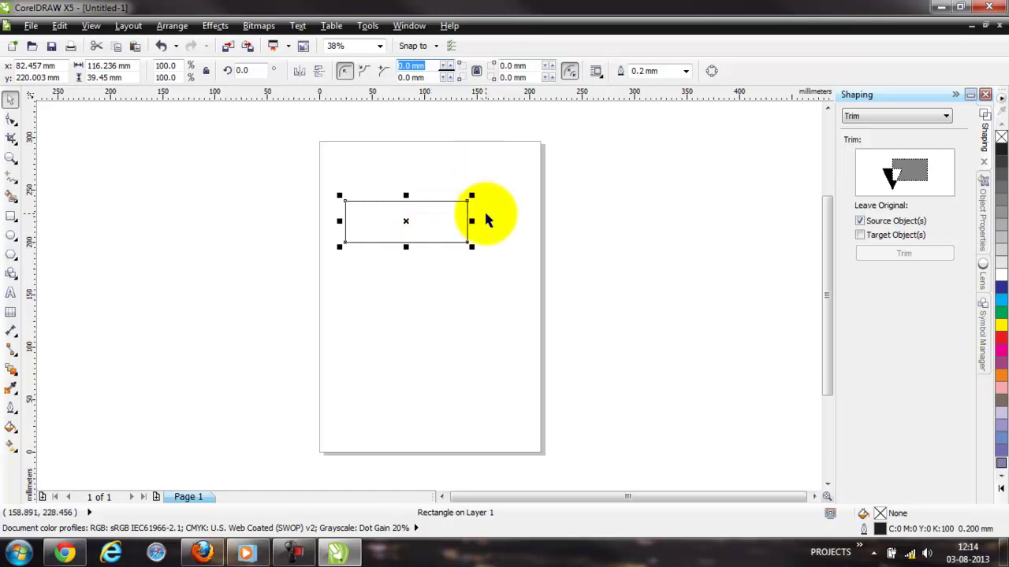
- Round the rectangle's corners to 20 mm and set a 1.0 mm outline width
type("20")
key("Return")
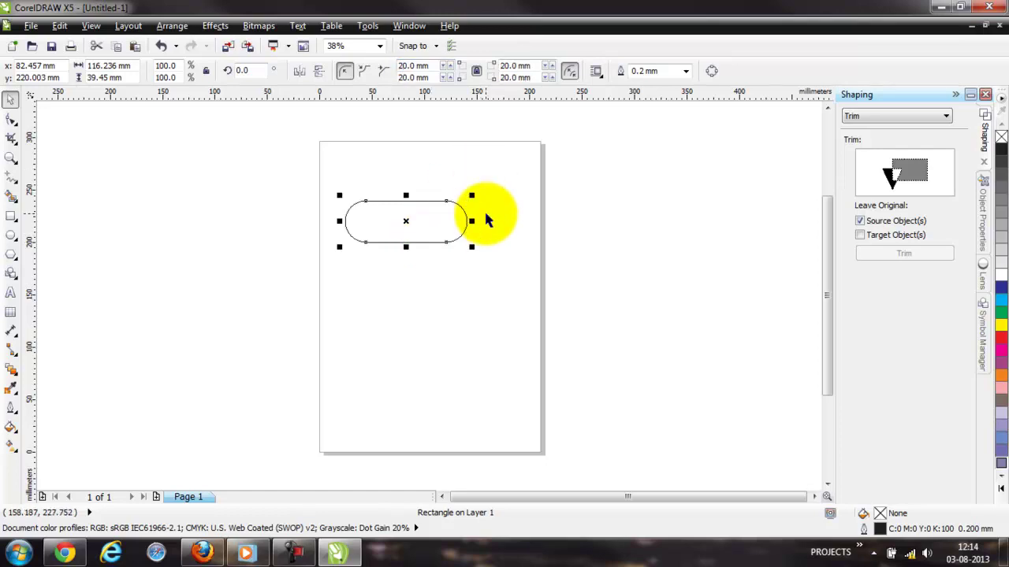
left_click(646, 71)
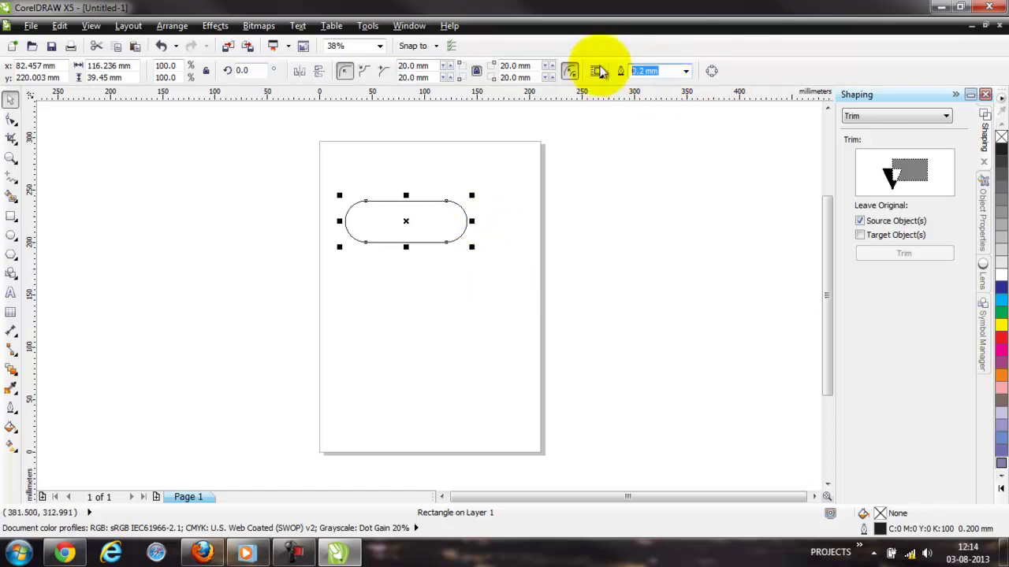
left_click(686, 72)
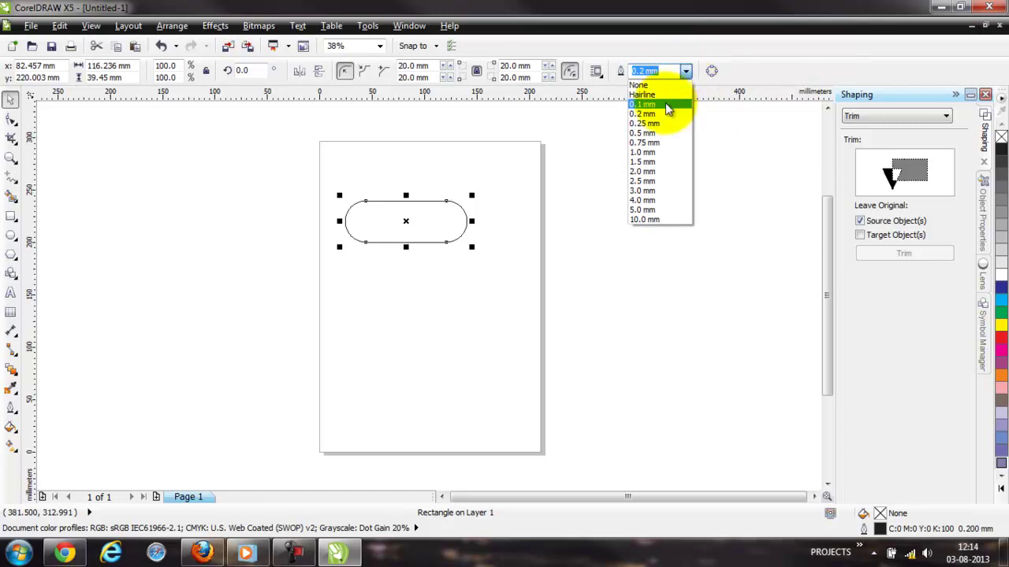
left_click(654, 150)
- Reposition the rounded rectangle higher on the page and deselect it
mouse_move(428, 241)
left_mouse_down()
mouse_move(446, 261)
mouse_move(440, 250)
mouse_move(427, 256)
mouse_move(446, 211)
mouse_move(405, 193)
left_mouse_up()
left_click(428, 253)
left_click(439, 299)
- Draw a second rectangle, about 105 by 48 mm, below the rounded one
left_click(405, 233)
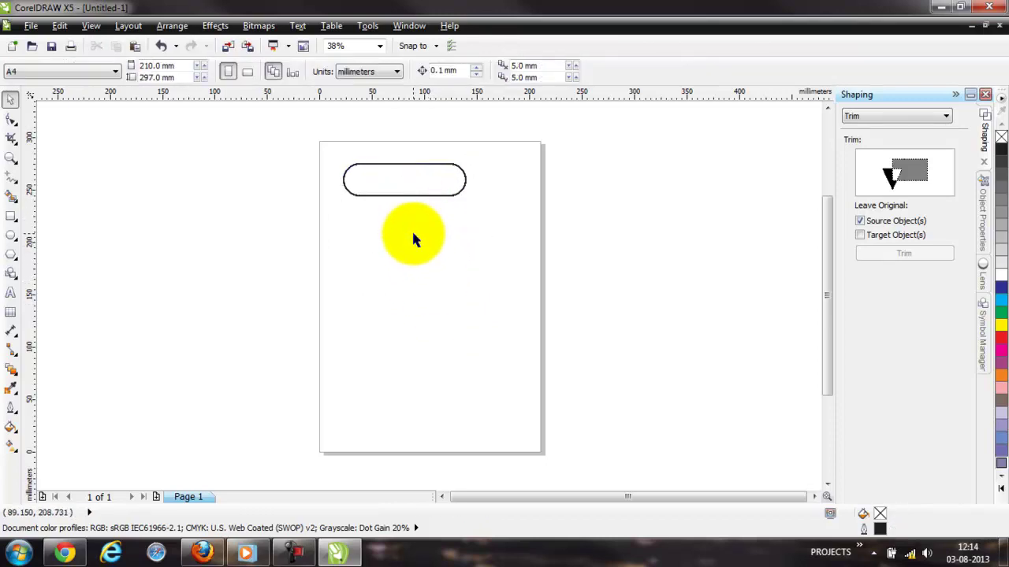
left_click(10, 215)
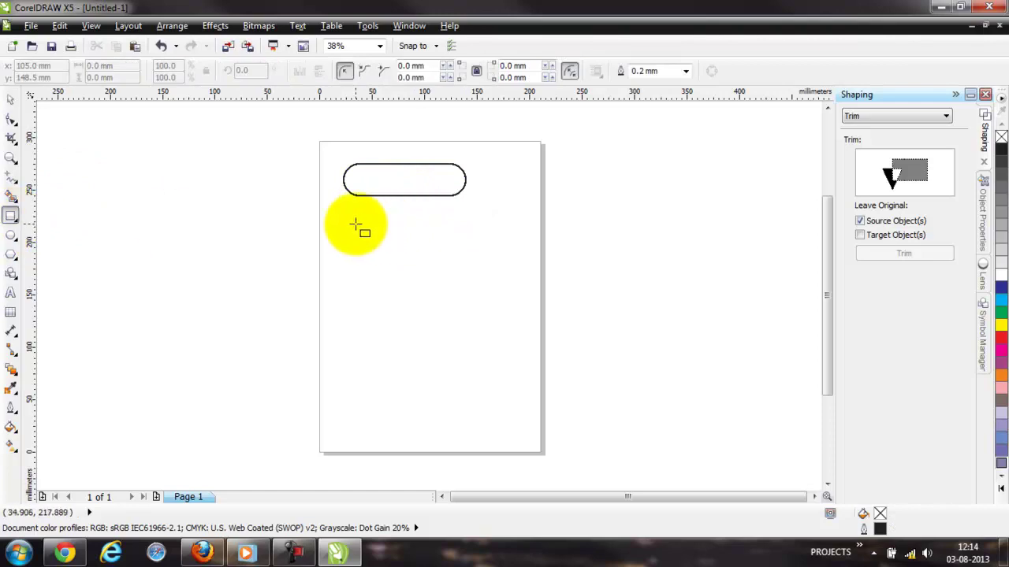
mouse_move(355, 224)
left_mouse_down()
mouse_move(455, 289)
mouse_move(466, 277)
left_mouse_up()
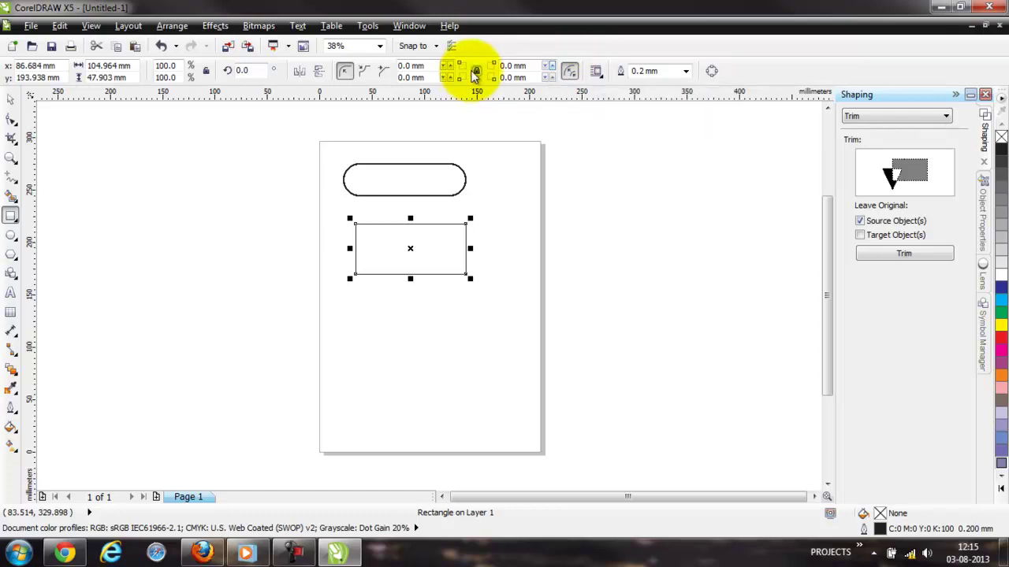
- Give the lower rectangle a 50 mm right corner radius with scaled corner rounding
left_click(570, 72)
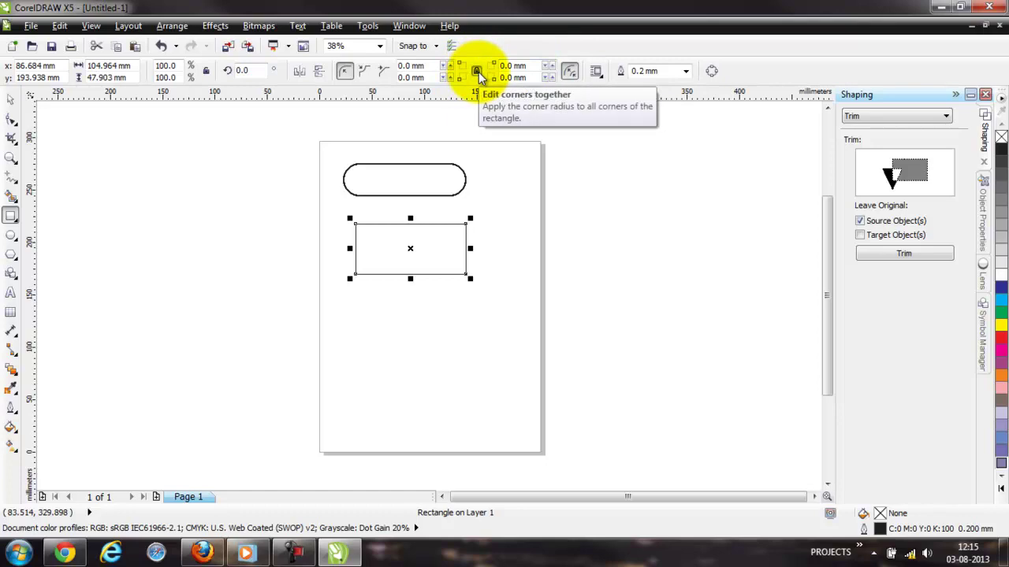
left_click(414, 66)
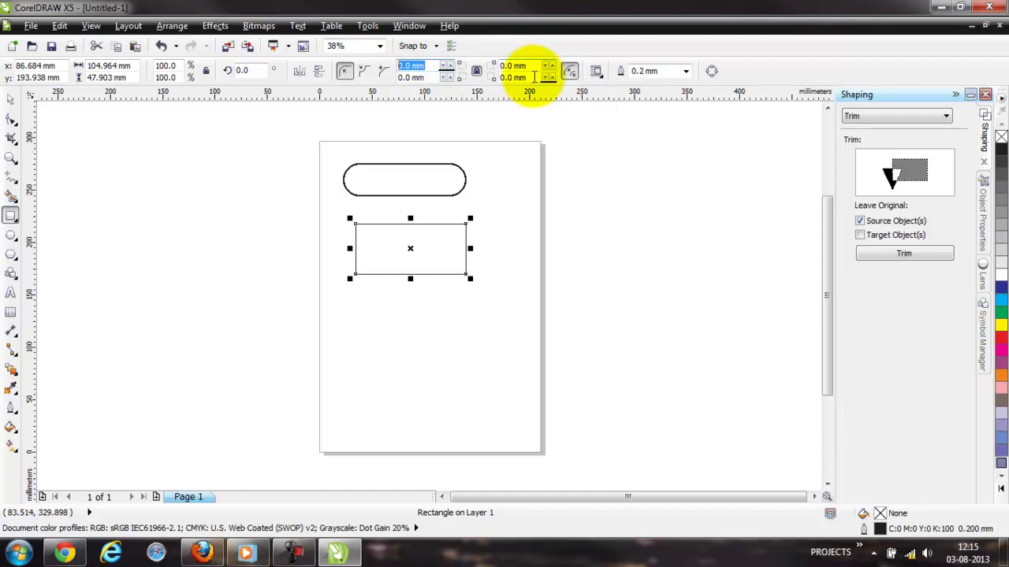
left_click(476, 72)
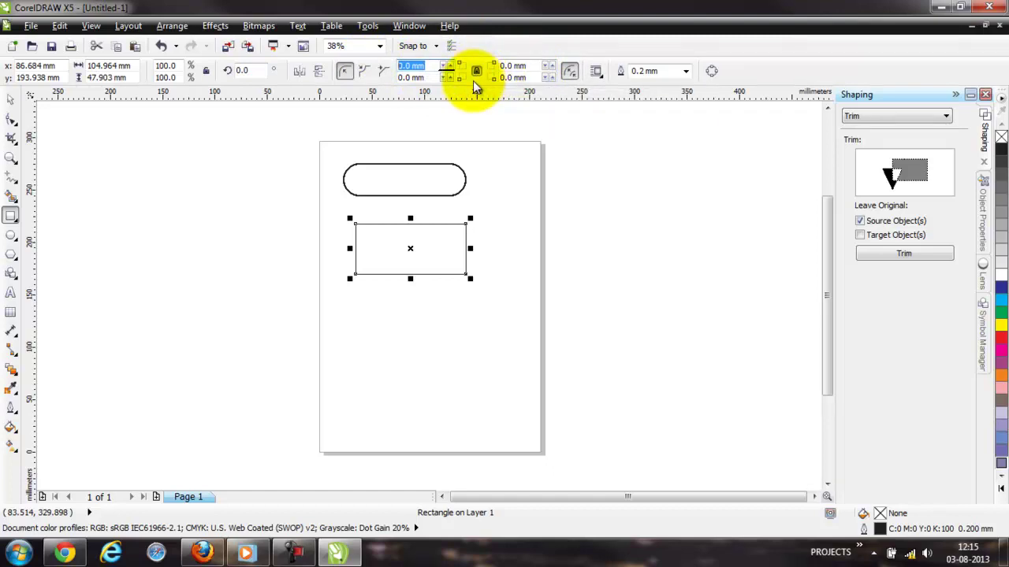
left_click(512, 78)
type("50")
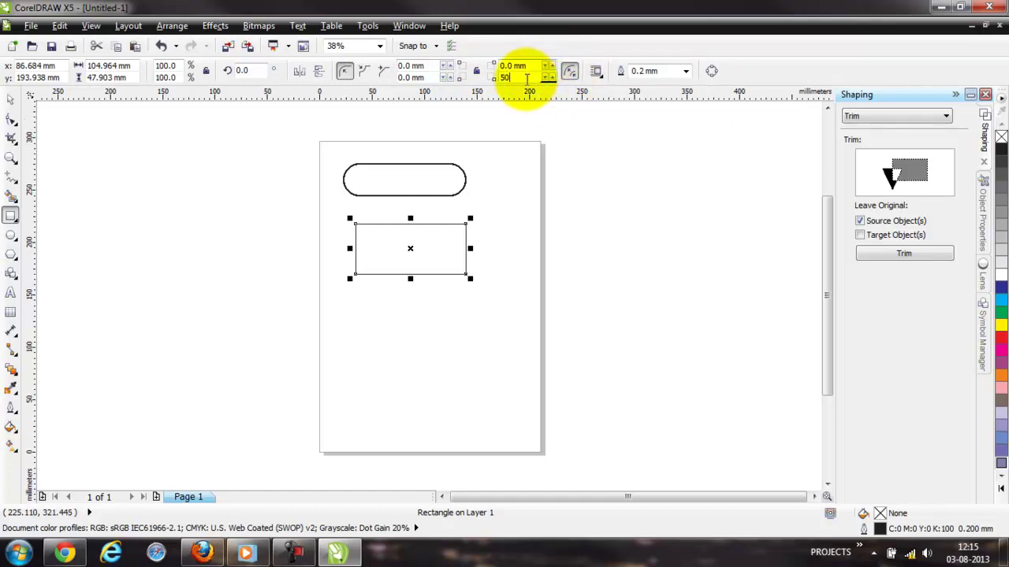
double_click(504, 77)
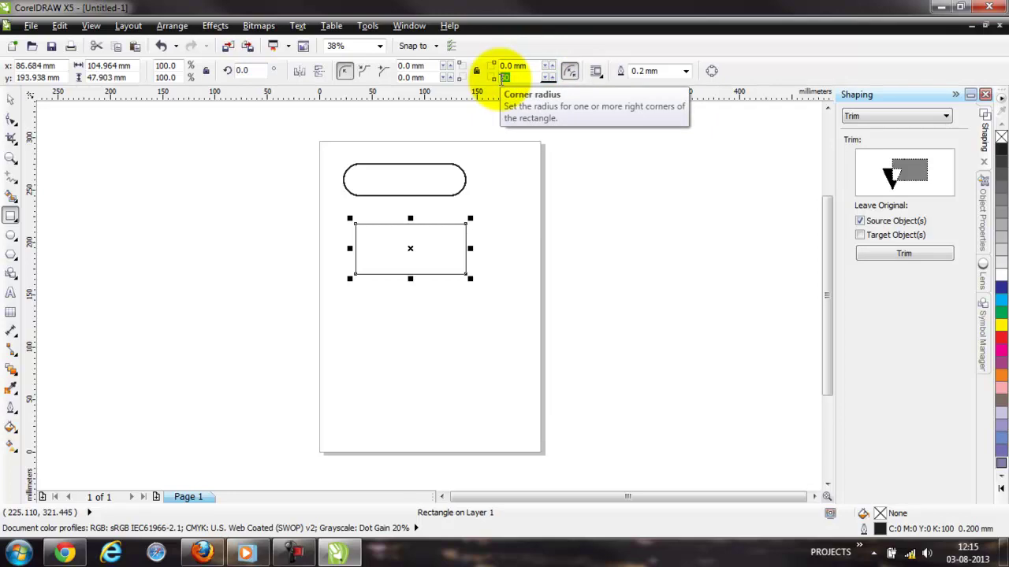
key("Return")
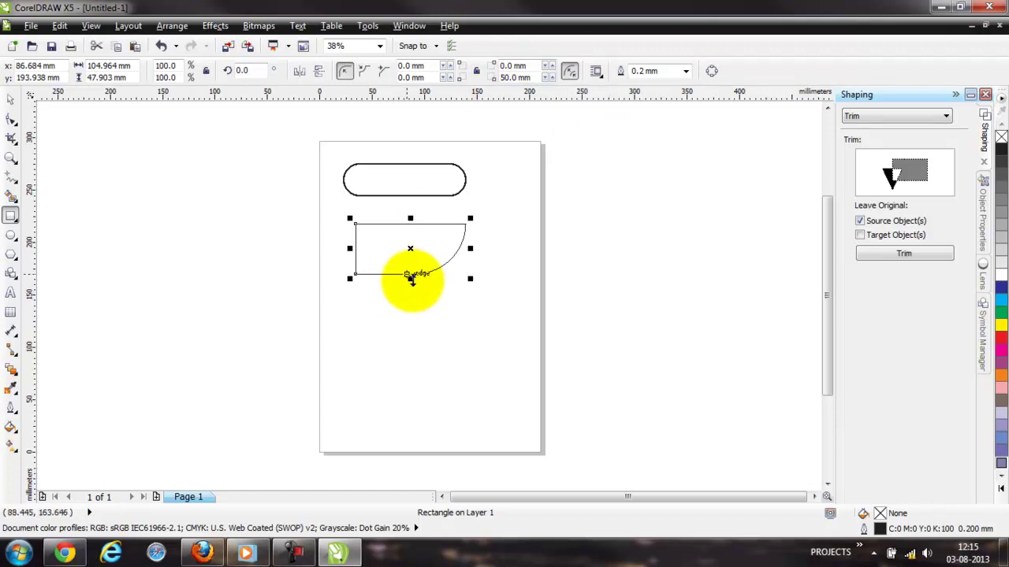
- Halve the rectangle's height to about 24 mm and nudge it slightly right
left_click_drag(410, 278, 410, 253)
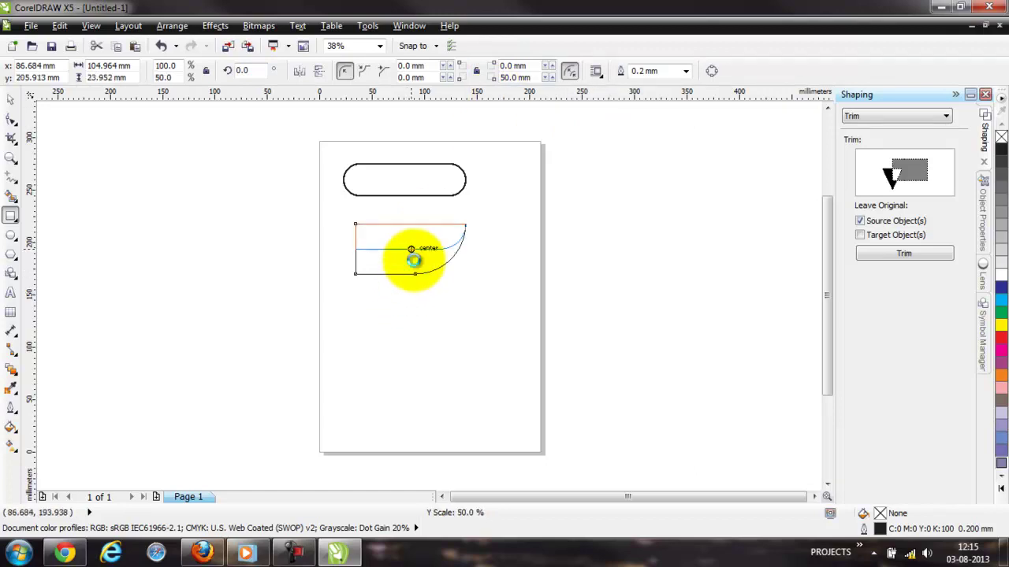
left_click(10, 100)
left_click(428, 247)
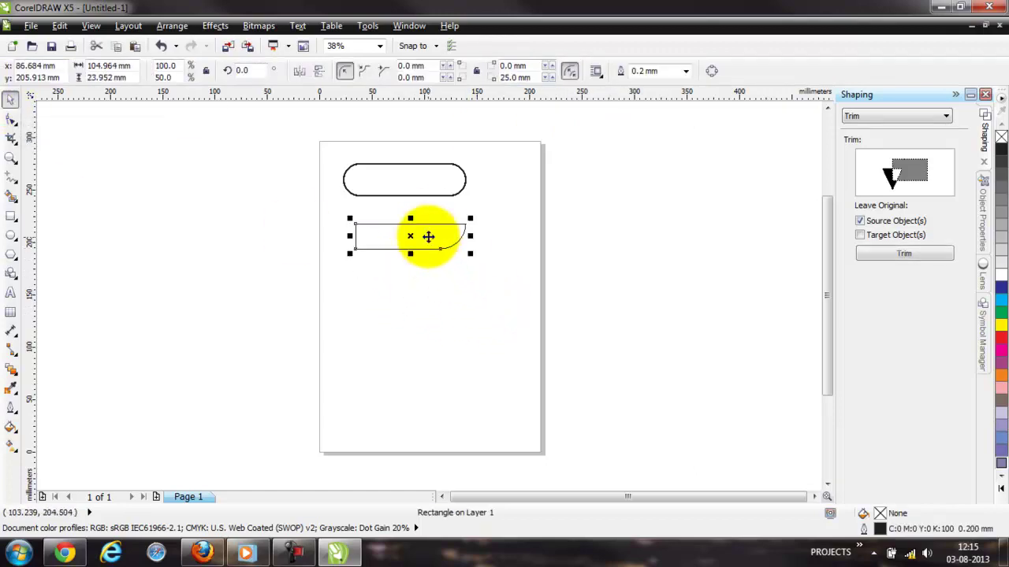
left_click_drag(428, 236, 444, 232)
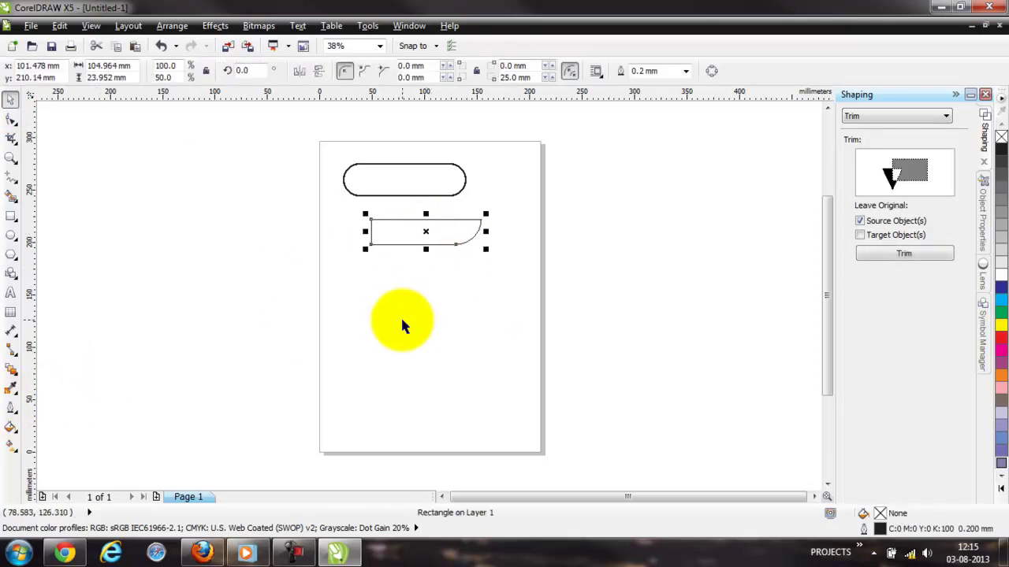
- Fill the cut-corner shape with the default dark-to-light fountain fill
key("F11")
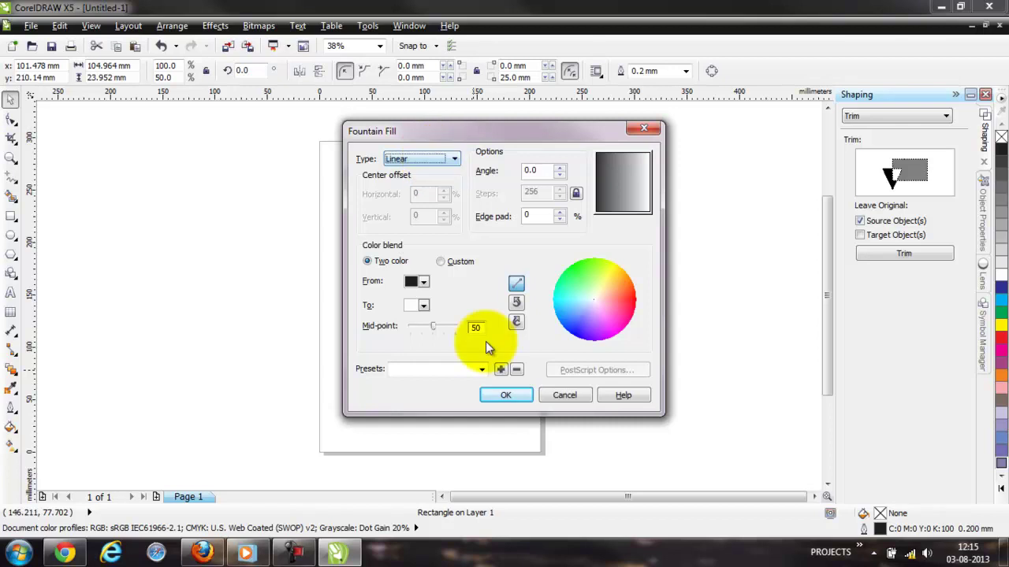
left_click(506, 395)
left_click(469, 345)
- Start a custom fountain fill on the pill with a dark right end
left_click(404, 196)
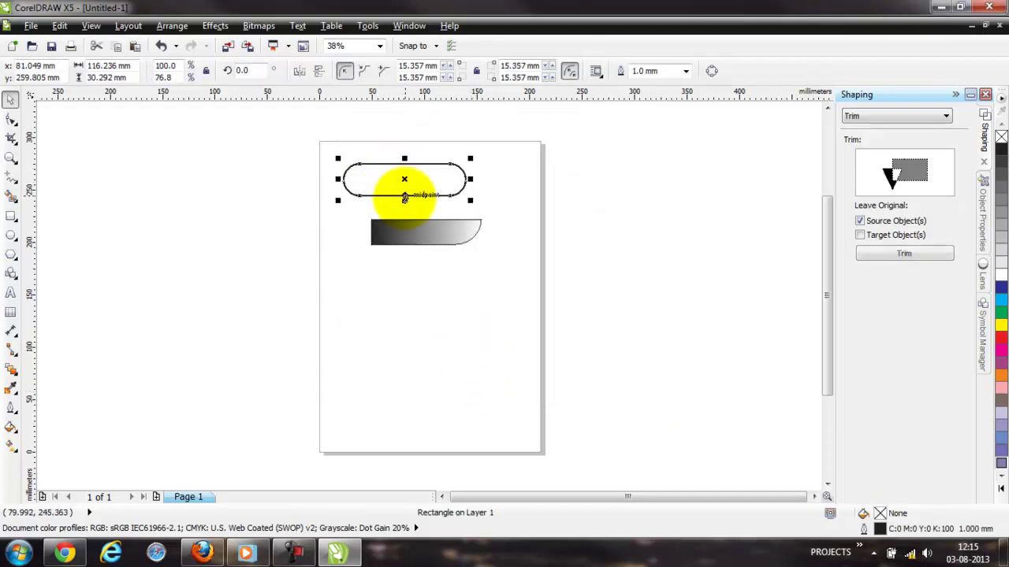
key("F11")
left_click(448, 262)
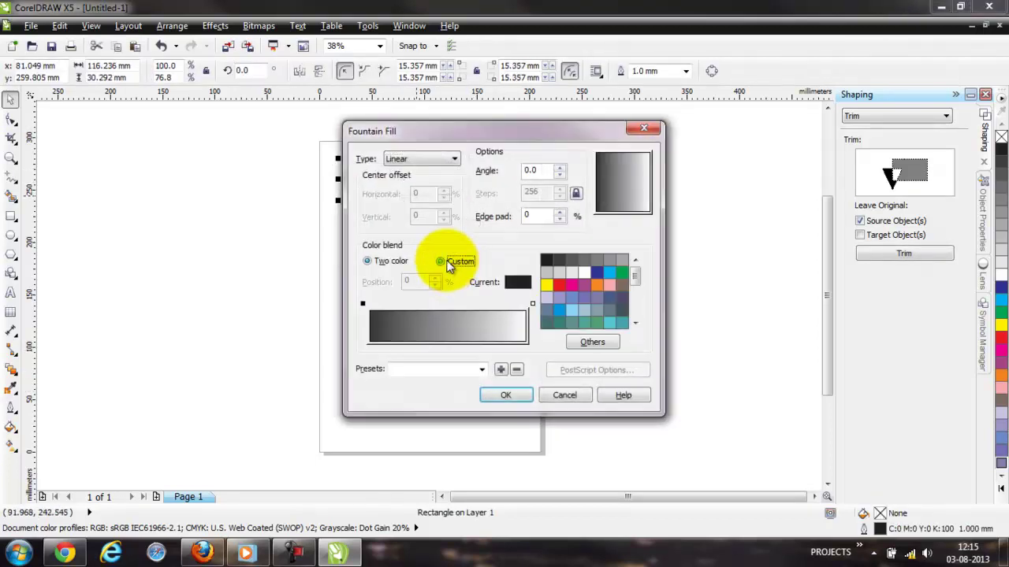
left_click(532, 304)
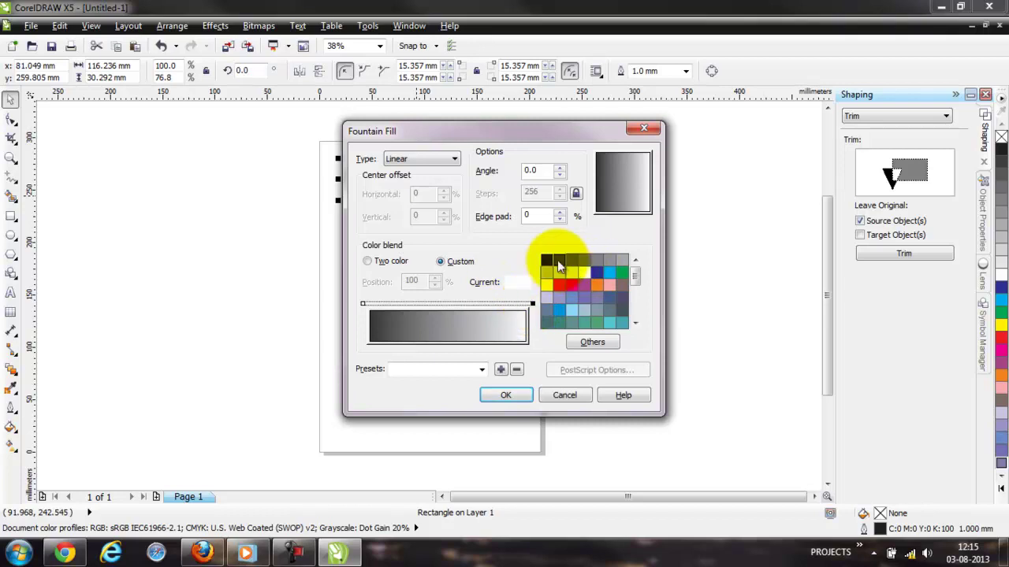
left_click(557, 264)
left_click(363, 304)
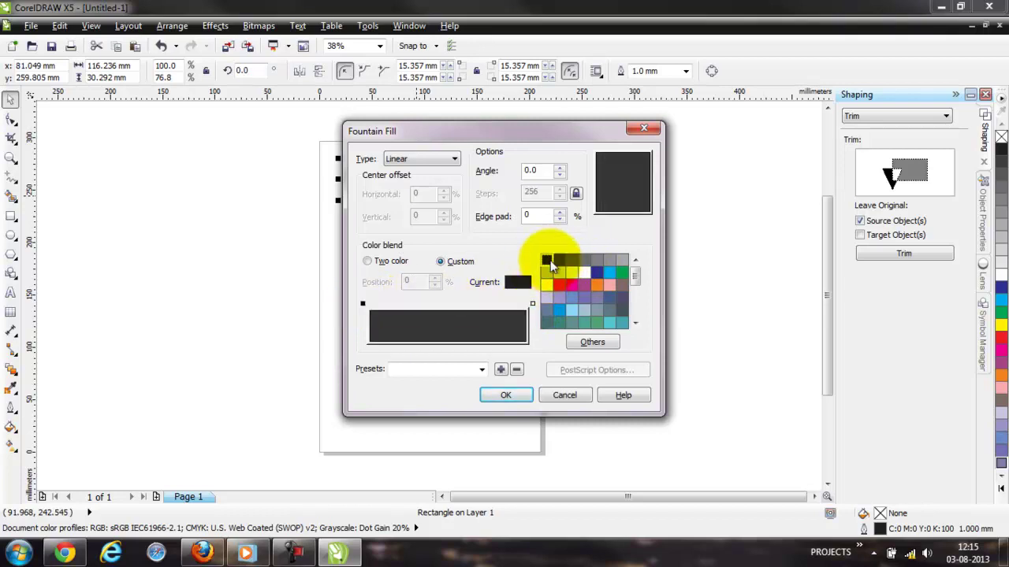
- Add grey stops at 83%, 46% and 24%, apply the fill, and move the pill below
double_click(500, 303)
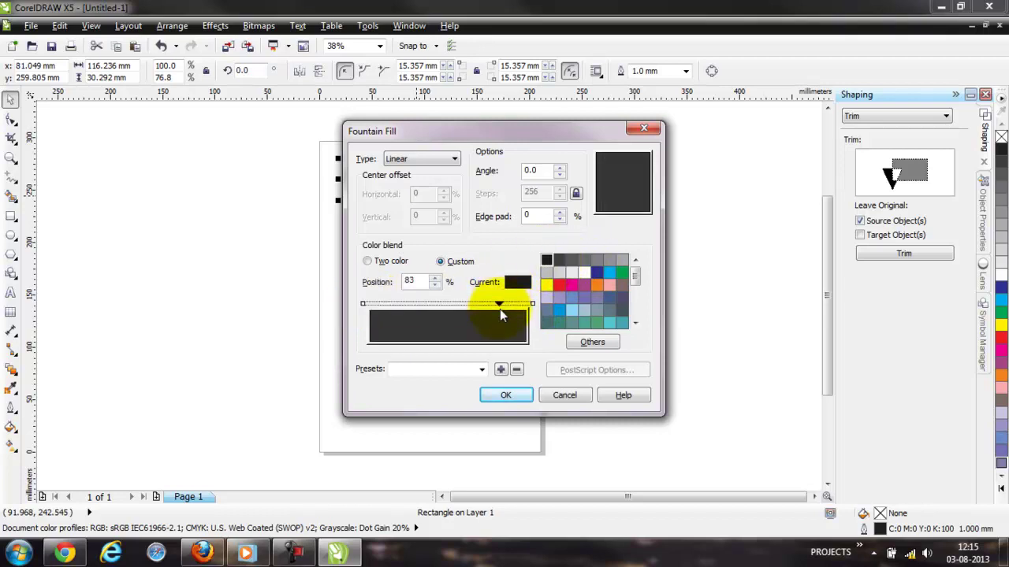
left_click(620, 262)
double_click(443, 307)
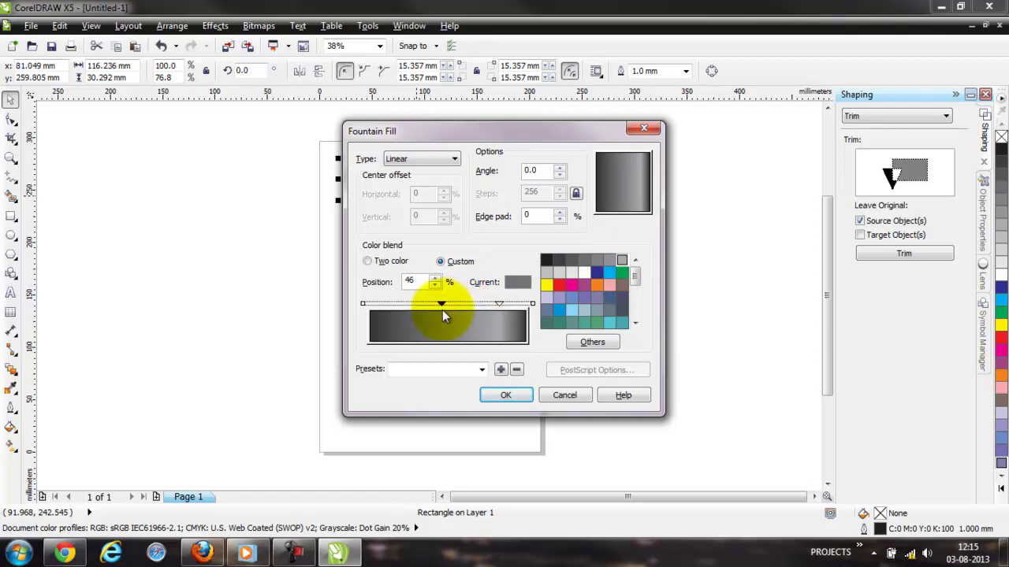
left_click(609, 266)
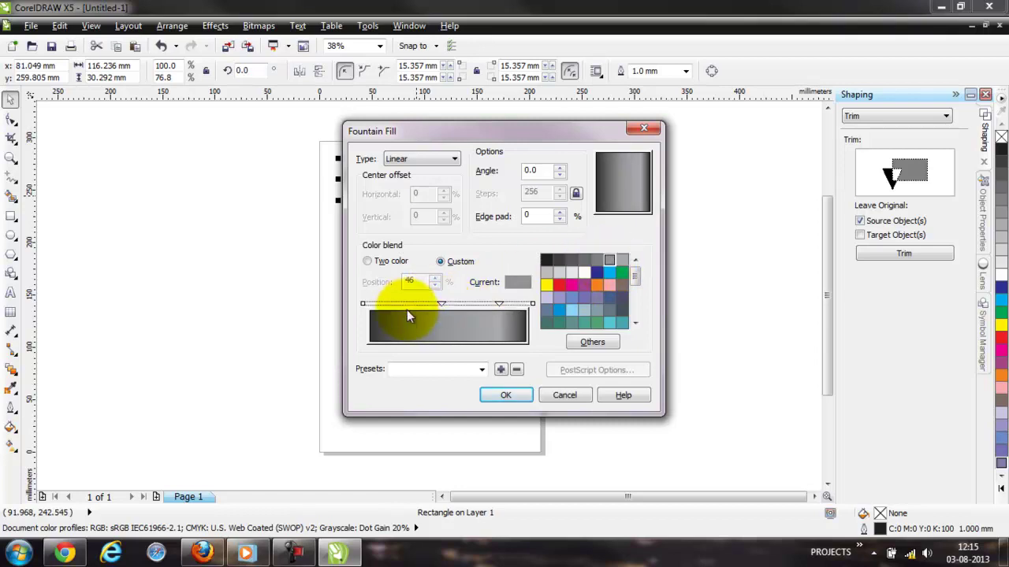
double_click(407, 308)
left_click(597, 261)
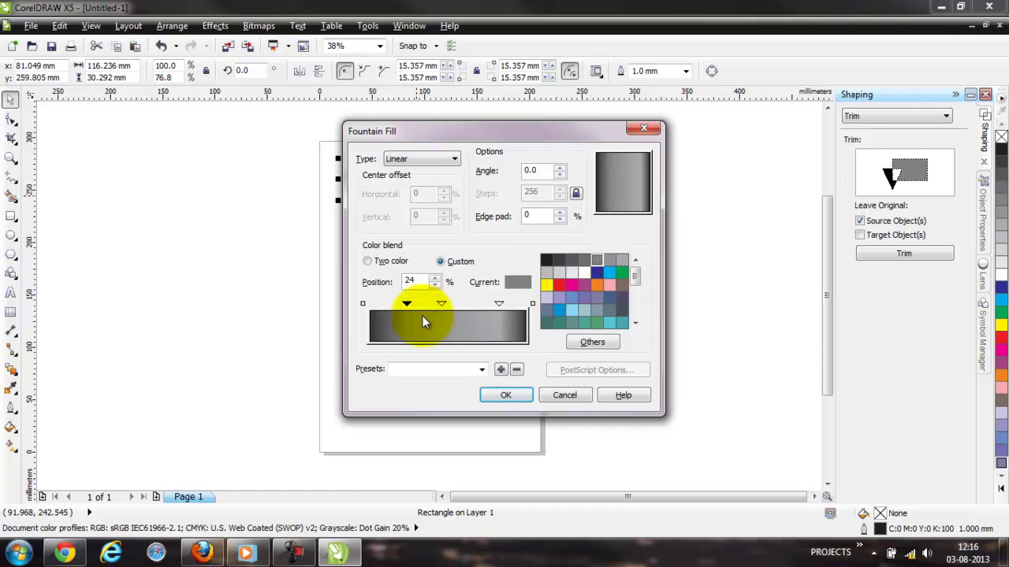
left_click(508, 395)
left_click_drag(416, 177, 442, 305)
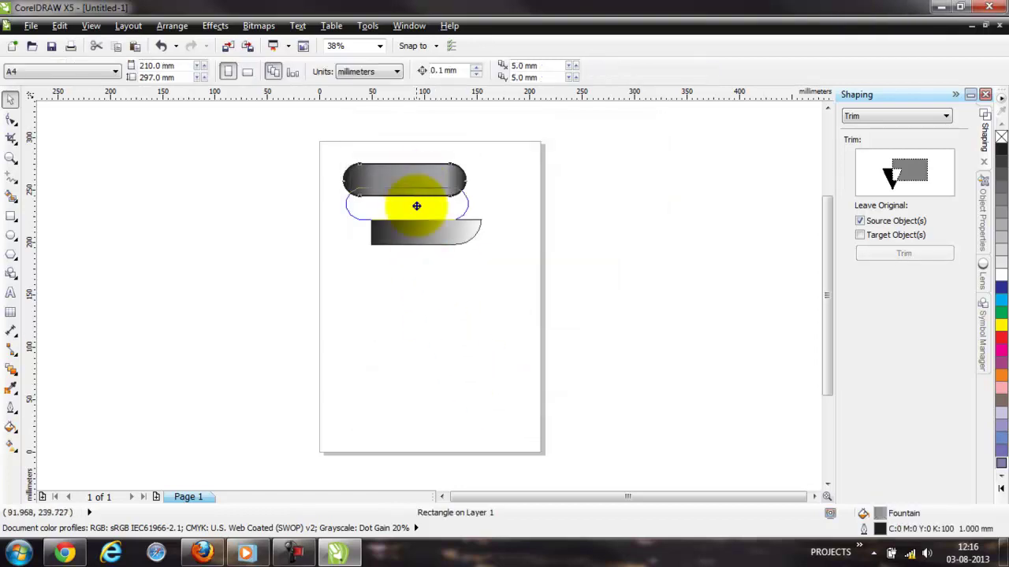
- Set the pill's outline to None and nudge it slightly left and down
left_click(13, 415)
left_click(74, 221)
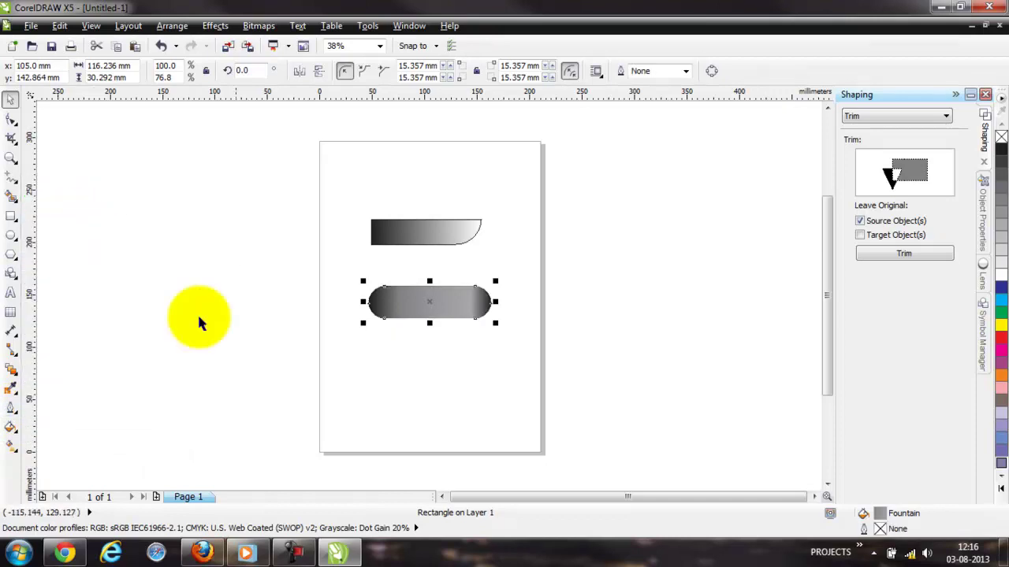
left_click(429, 340)
left_click_drag(430, 303, 412, 309)
left_click(124, 185)
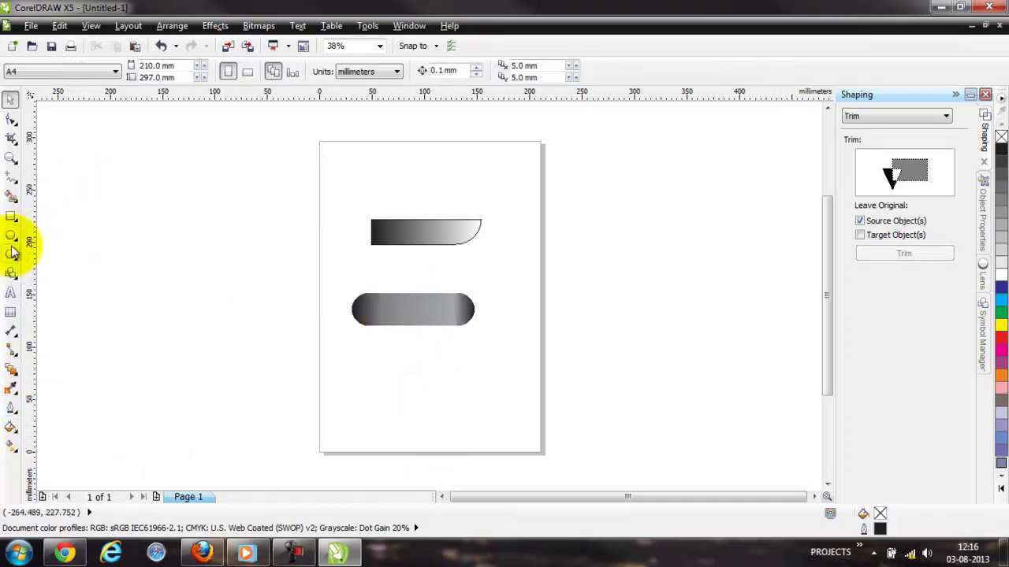
- Add a 'Button 1' text label on the pill
left_click(10, 293)
left_click(430, 332)
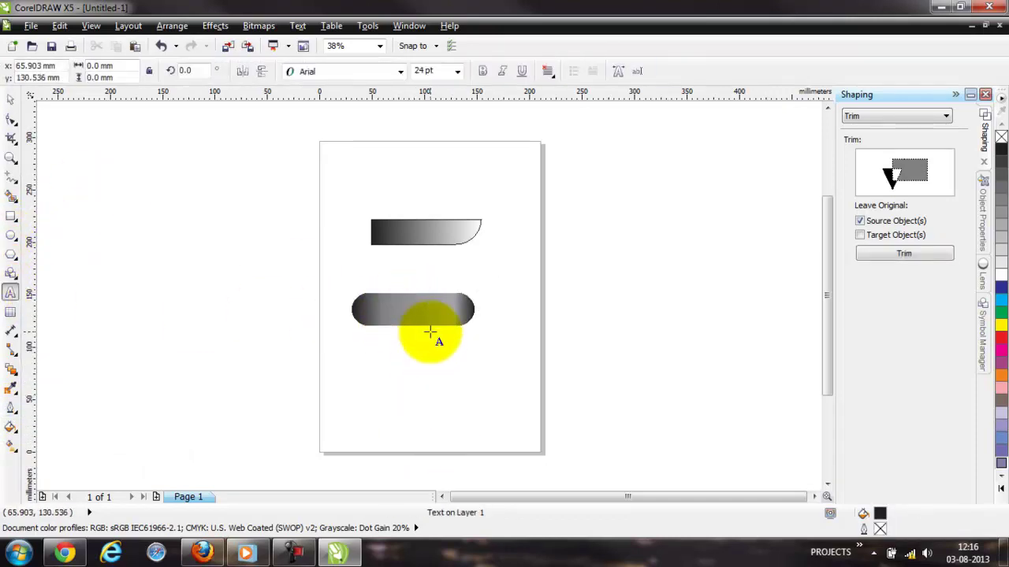
type("Button 1")
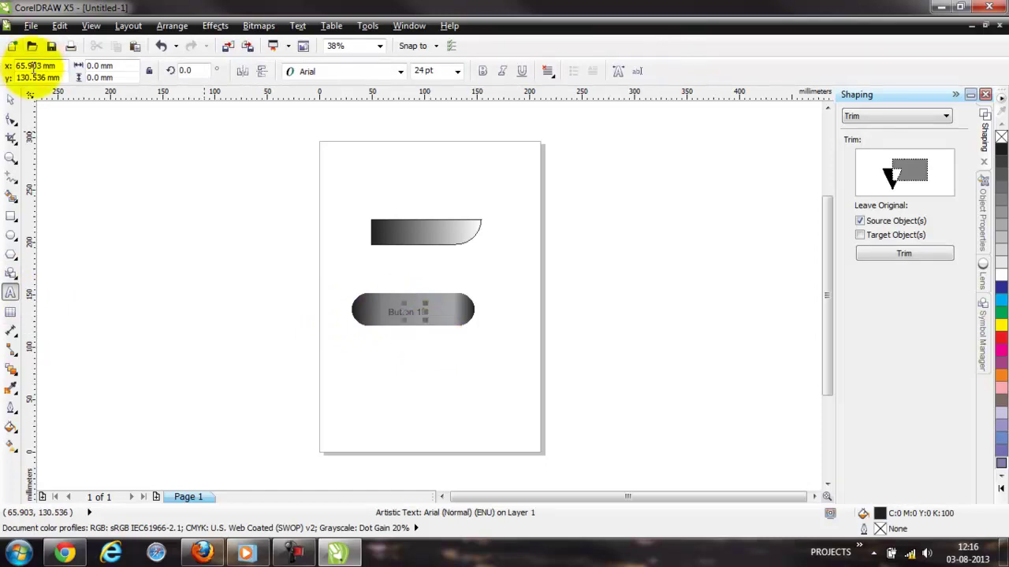
left_click(10, 99)
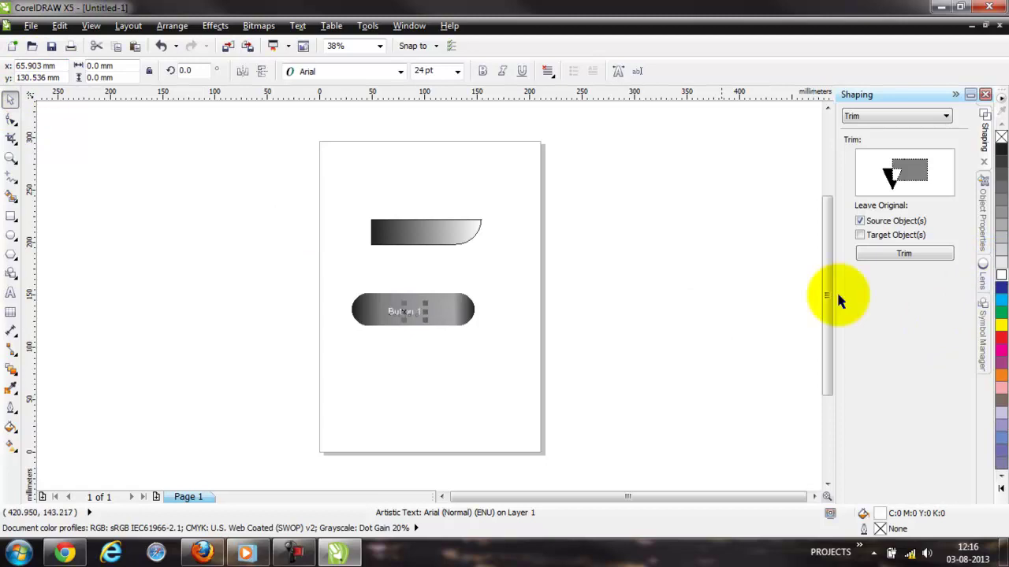
left_click(418, 309)
- Format the Button 1 label as 36 pt bold italic
left_click(456, 71)
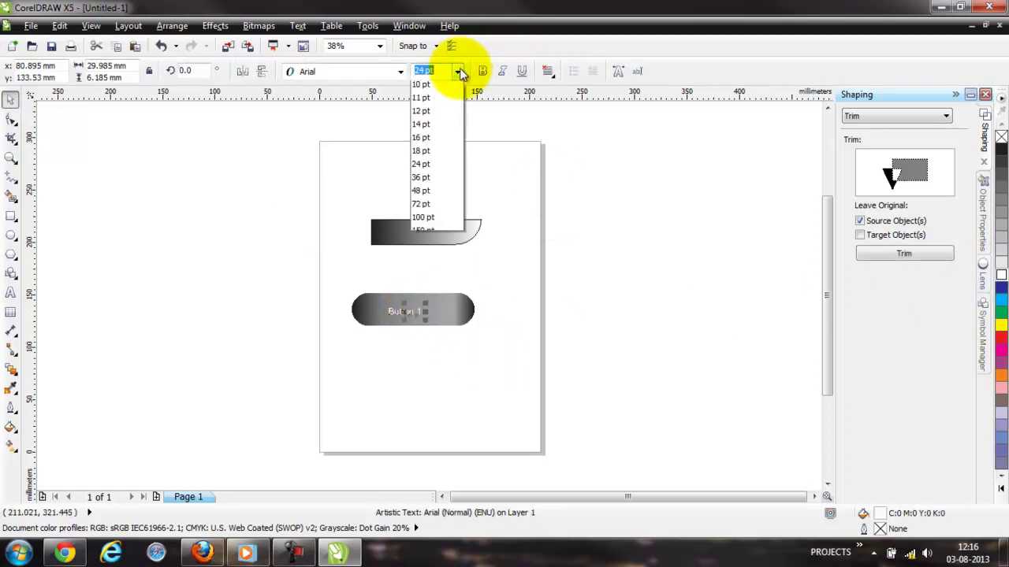
left_click(431, 235)
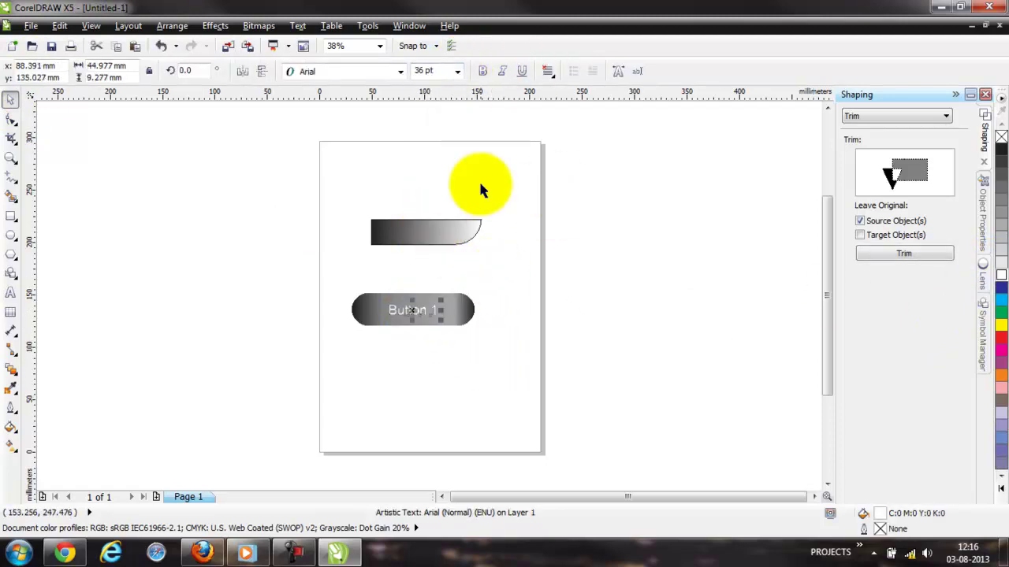
left_click(483, 71)
left_click(502, 71)
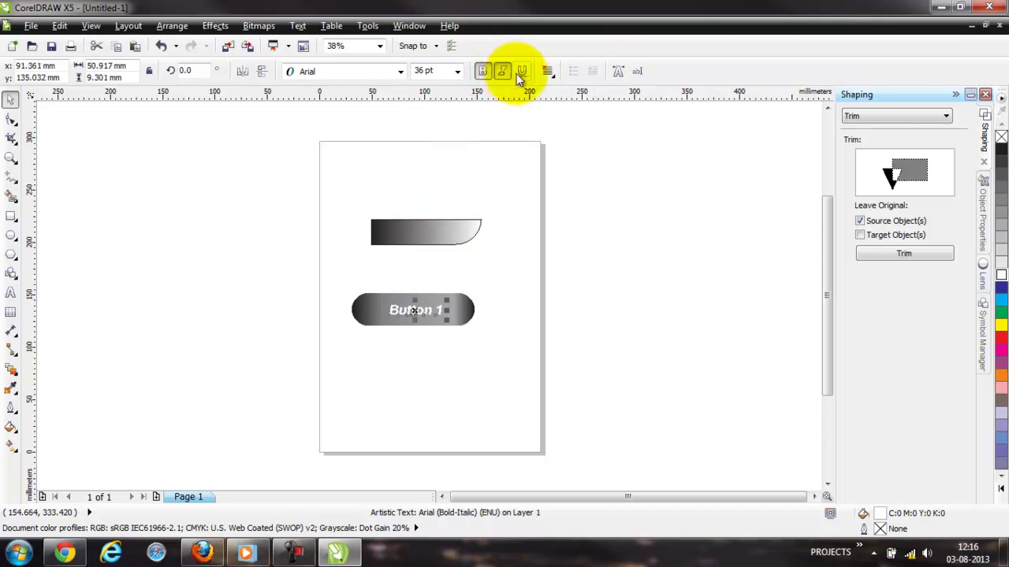
left_click(484, 321)
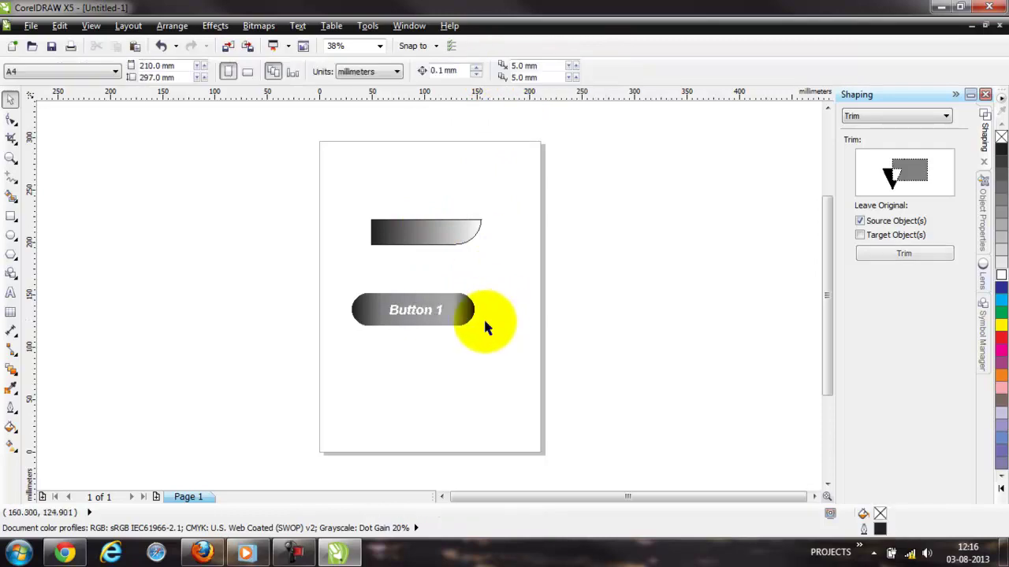
- Move the cut-corner shape up near the top of the page
left_click(425, 310)
left_click(490, 319)
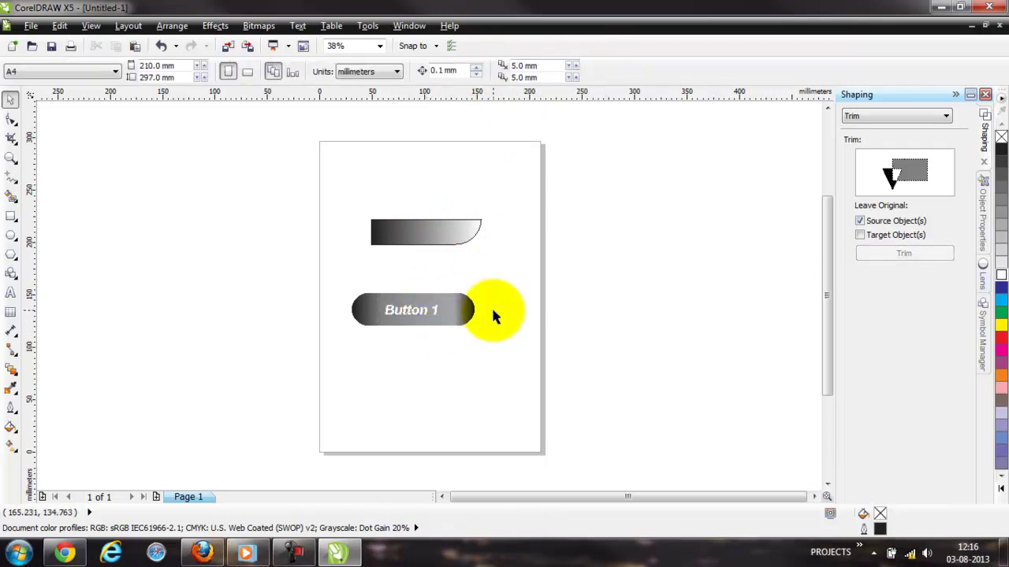
left_click_drag(446, 233, 427, 193)
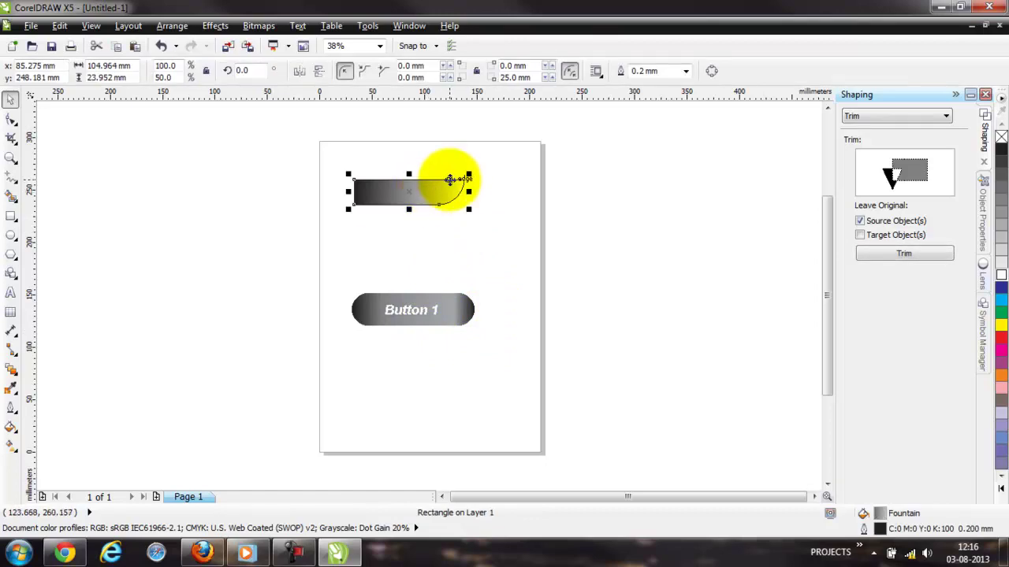